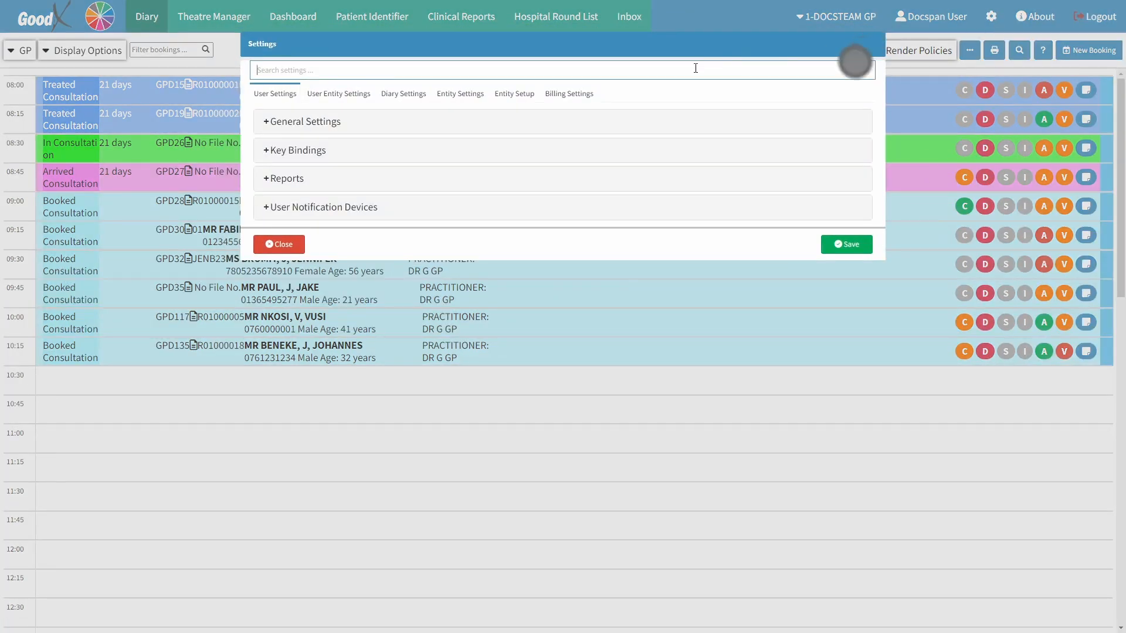
# Add a new PDF PRINTOVER workflow event template under the entity settings
pyautogui.click(458, 97)
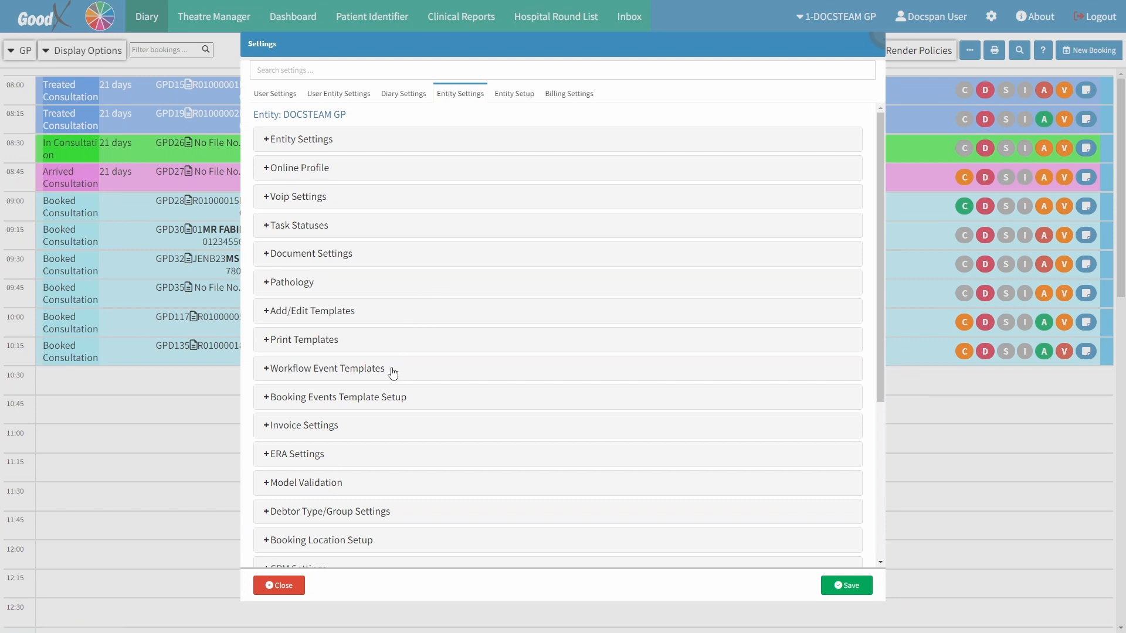
pyautogui.click(393, 371)
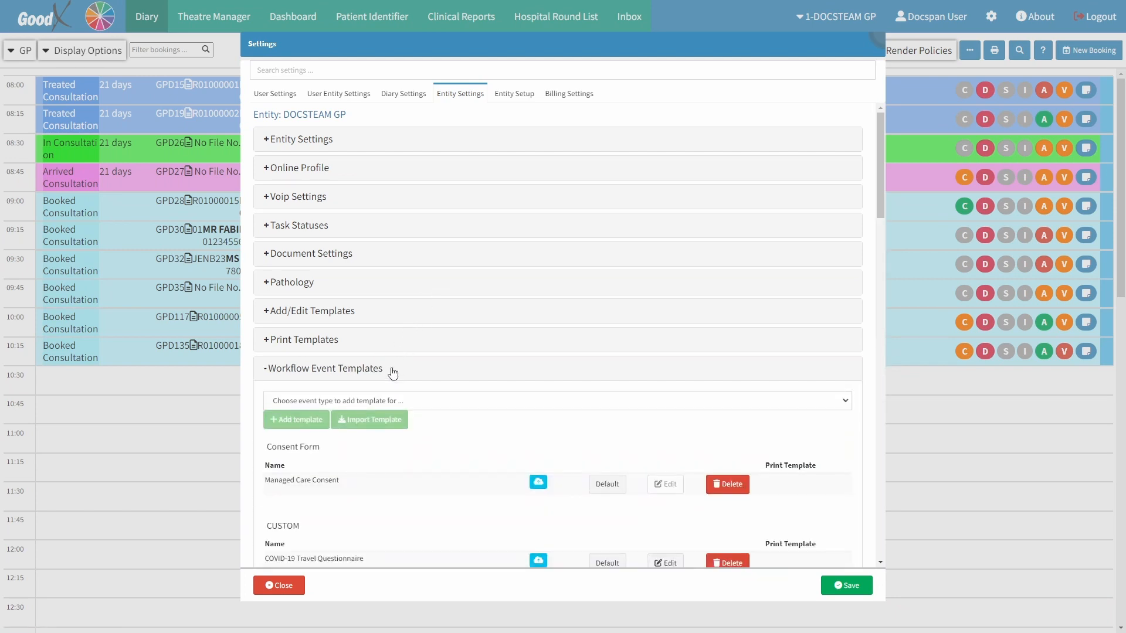
pyautogui.click(391, 401)
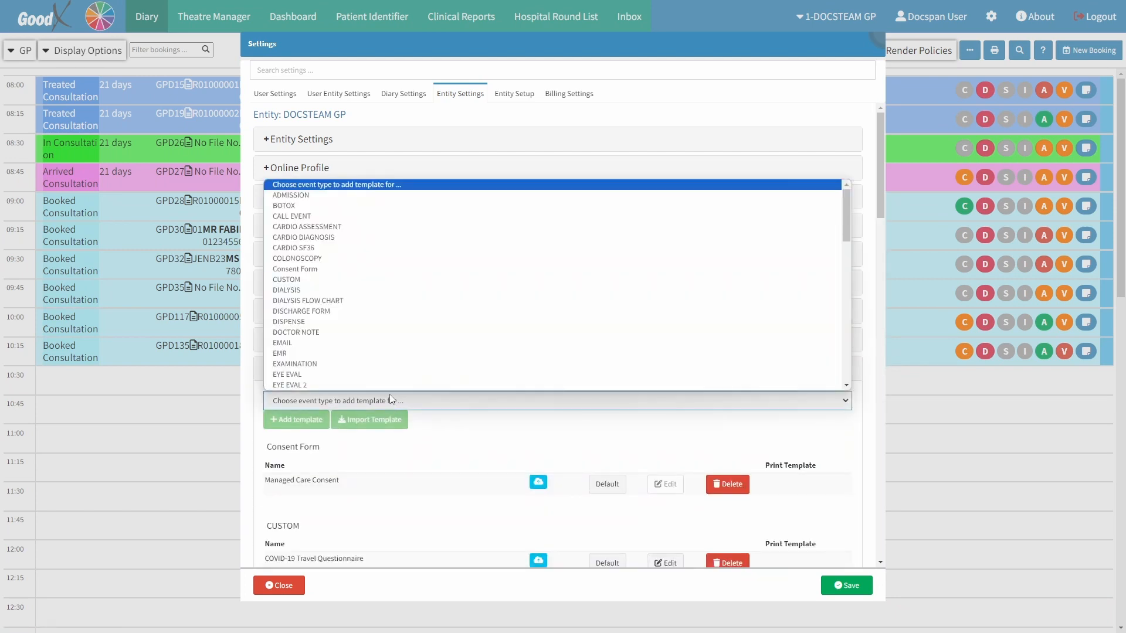
pyautogui.scroll(-5, 351, 375)
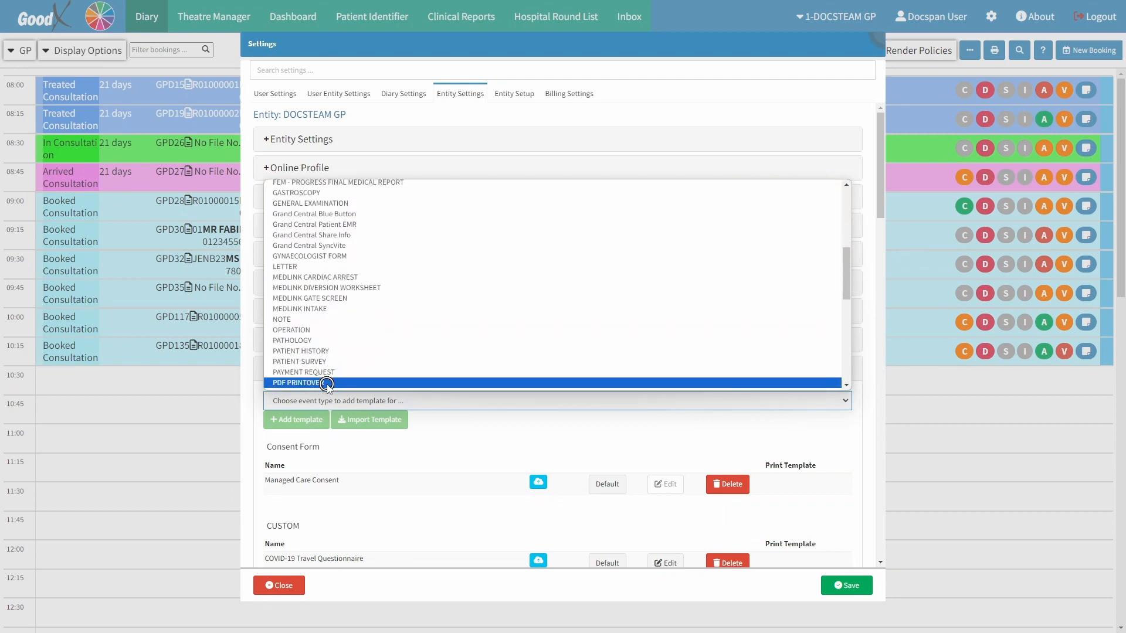
pyautogui.click(326, 383)
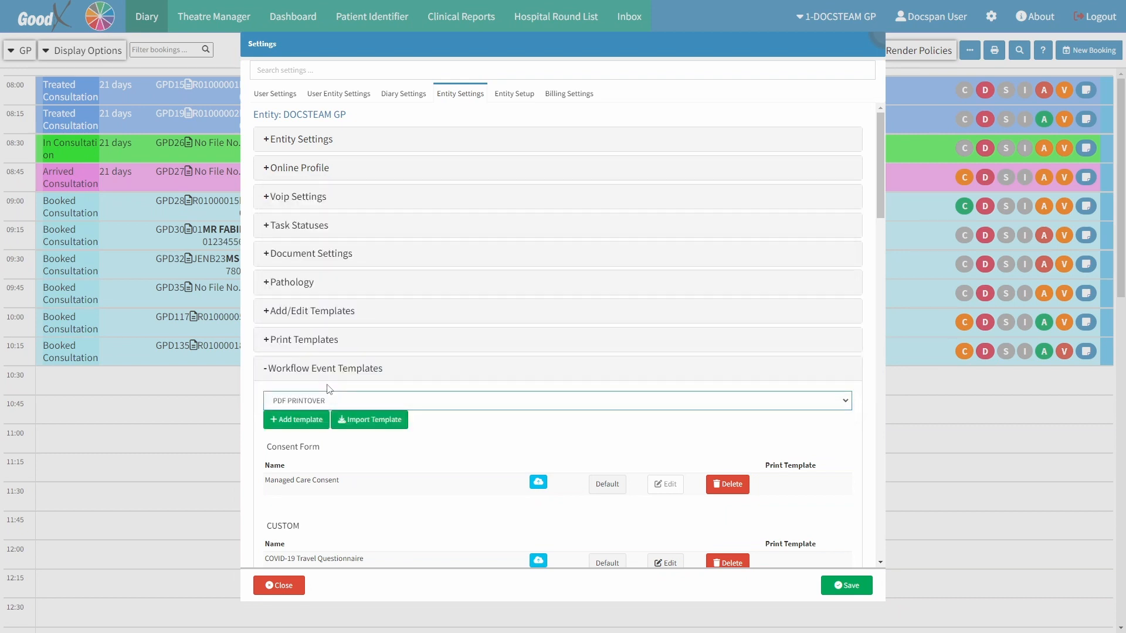
pyautogui.click(309, 420)
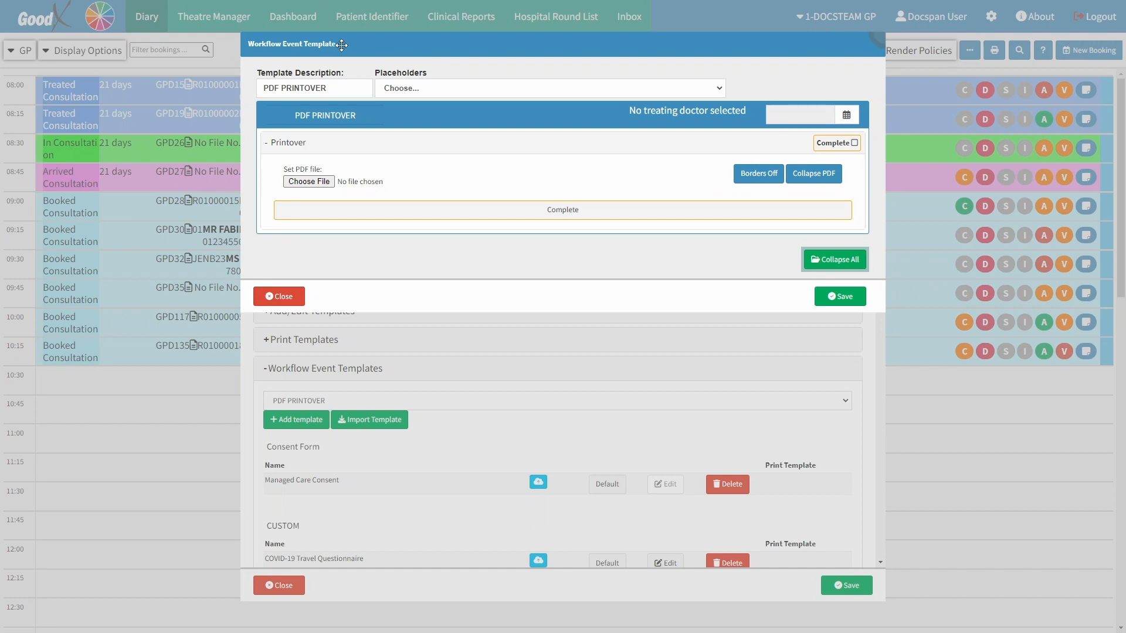
# Set the template description to DISCOVERY PMB REGISTRATION
pyautogui.doubleClick(333, 89)
pyautogui.hotkey('ctrl', 'a')
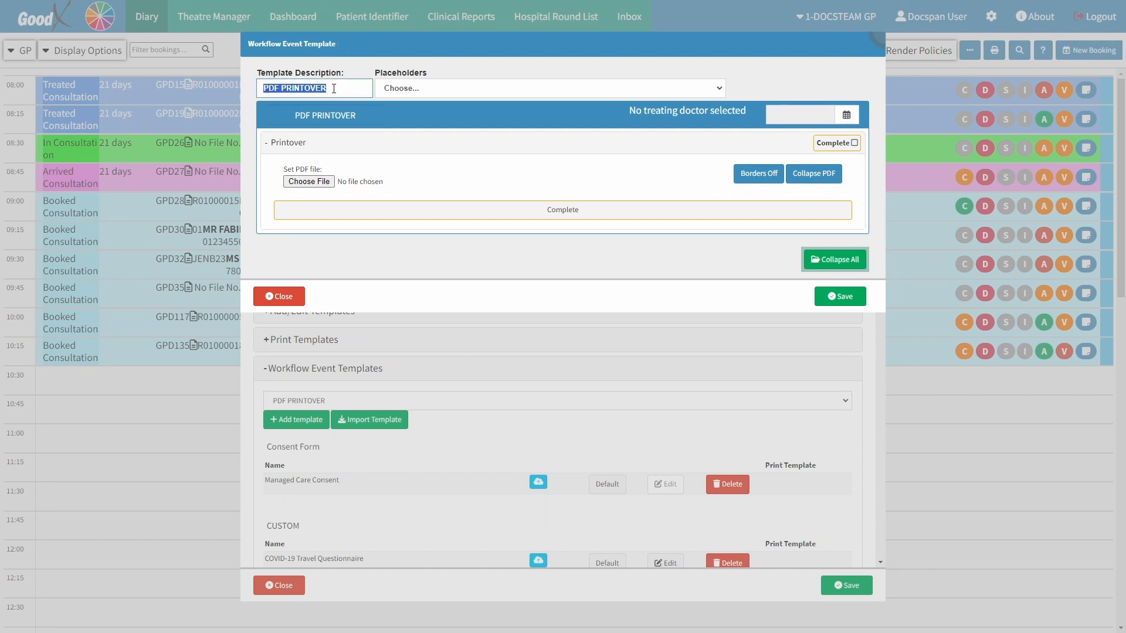
pyautogui.write('DISCOVERY PMB DE')
pyautogui.write('GISTRATION')
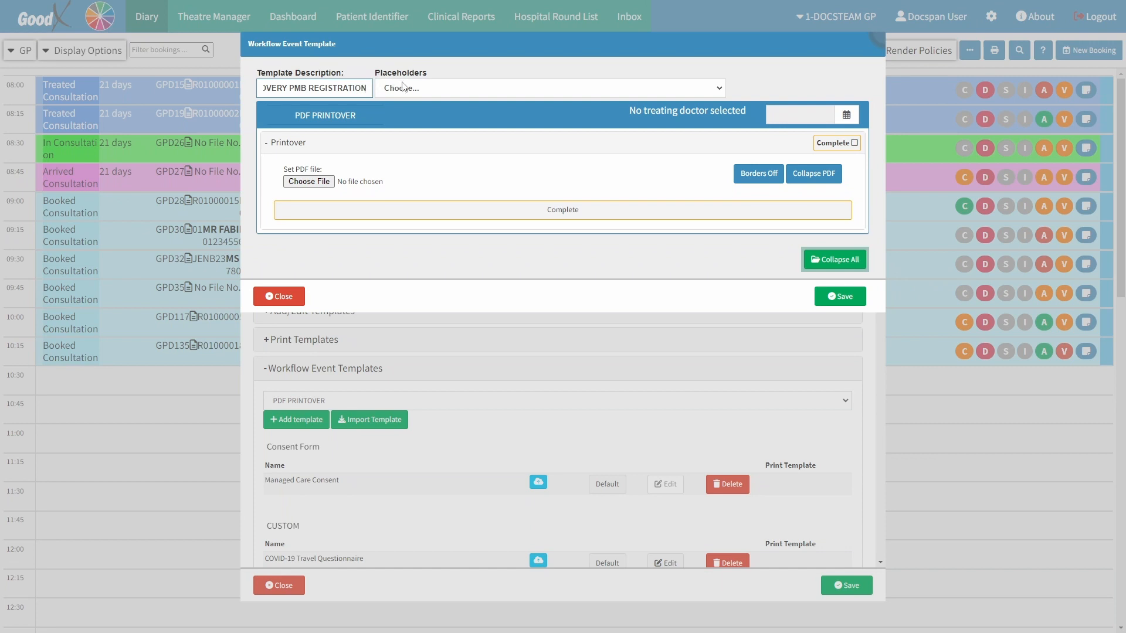
# Load the PDF file application-for-out-of-hospital-management-of-a-pmb-condition as the printover document
pyautogui.click(423, 90)
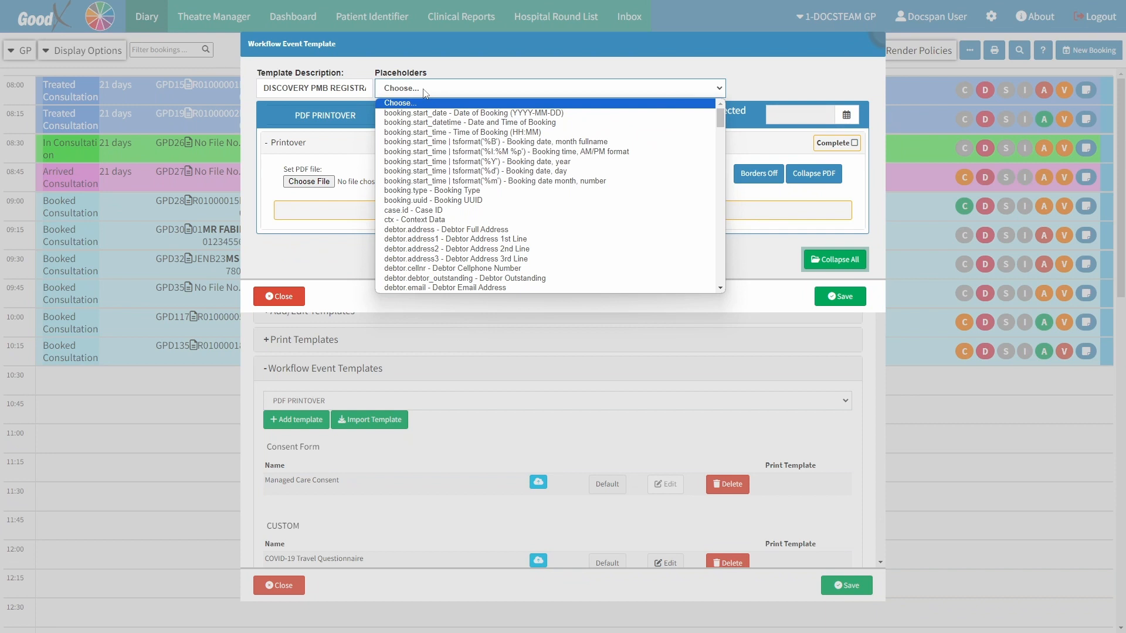
pyautogui.click(426, 93)
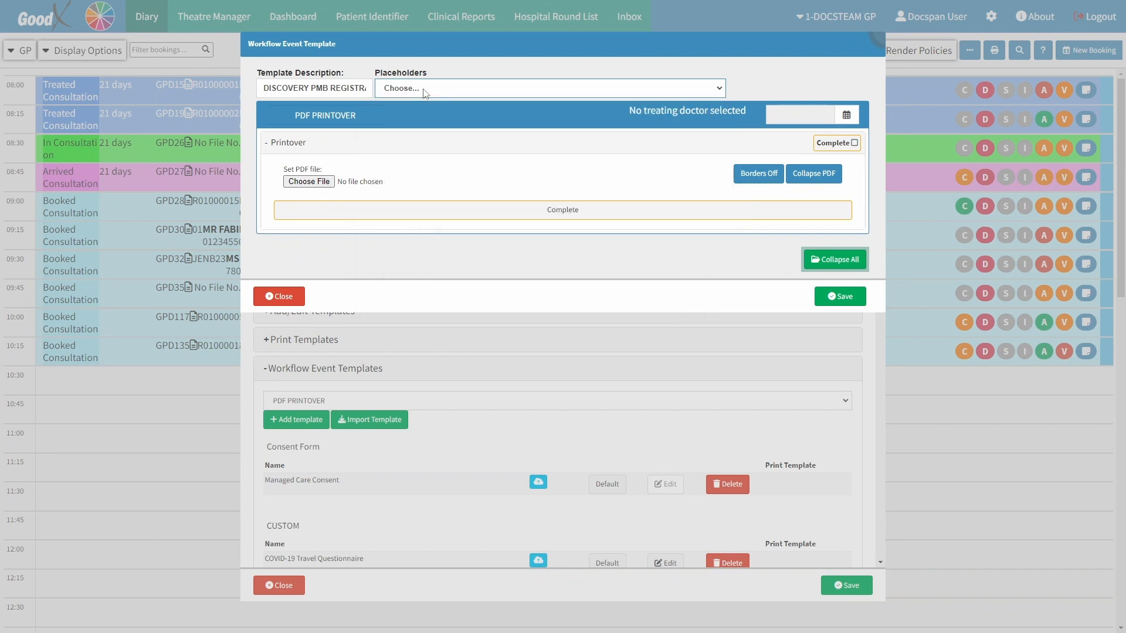
pyautogui.click(323, 181)
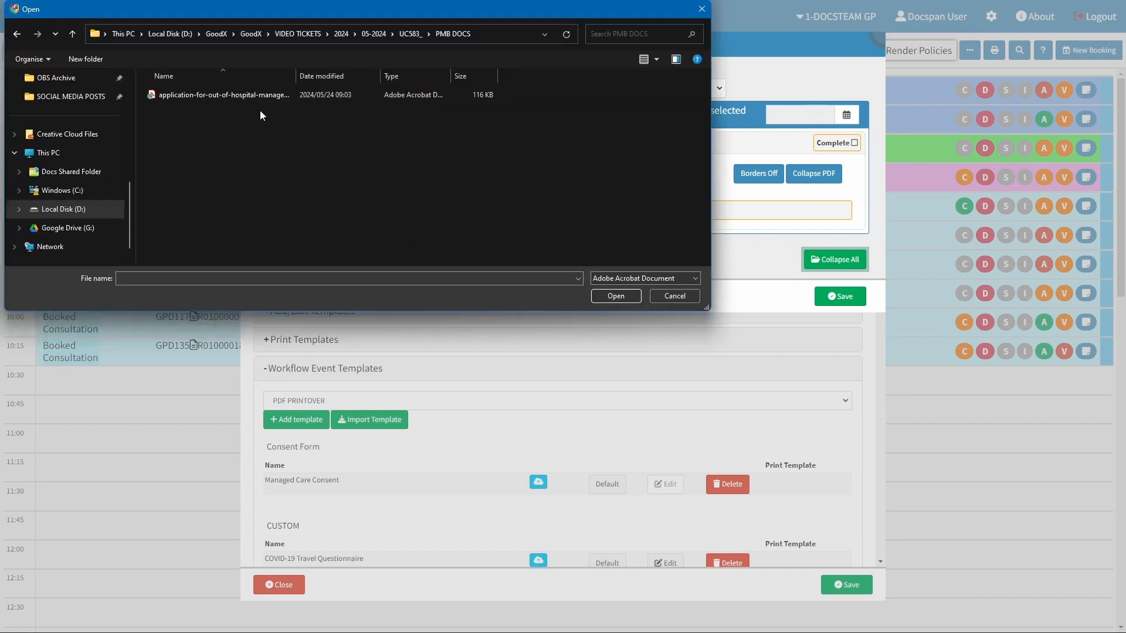
pyautogui.click(256, 95)
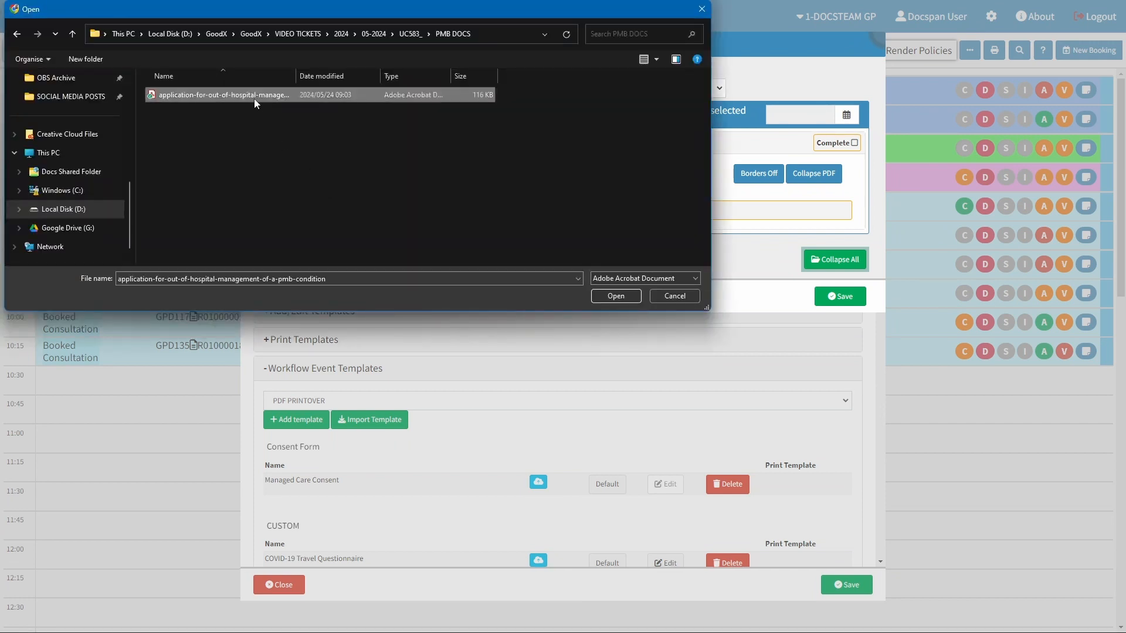
pyautogui.click(608, 293)
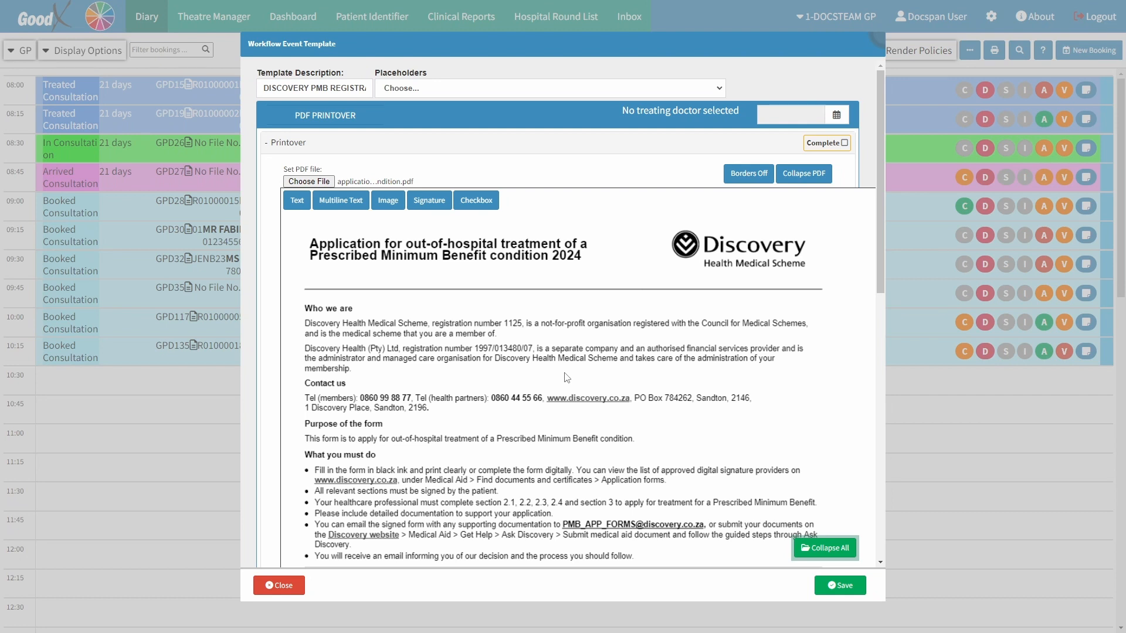
# Collapse the PDF preview and switch field borders on
pyautogui.click(359, 211)
pyautogui.click(804, 174)
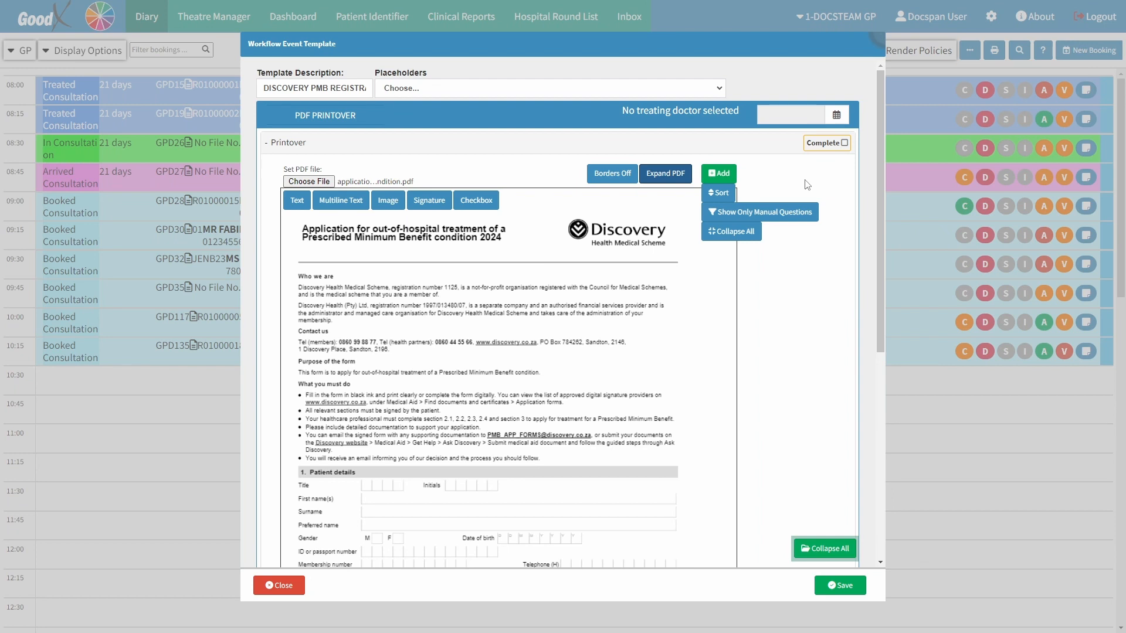
pyautogui.click(613, 186)
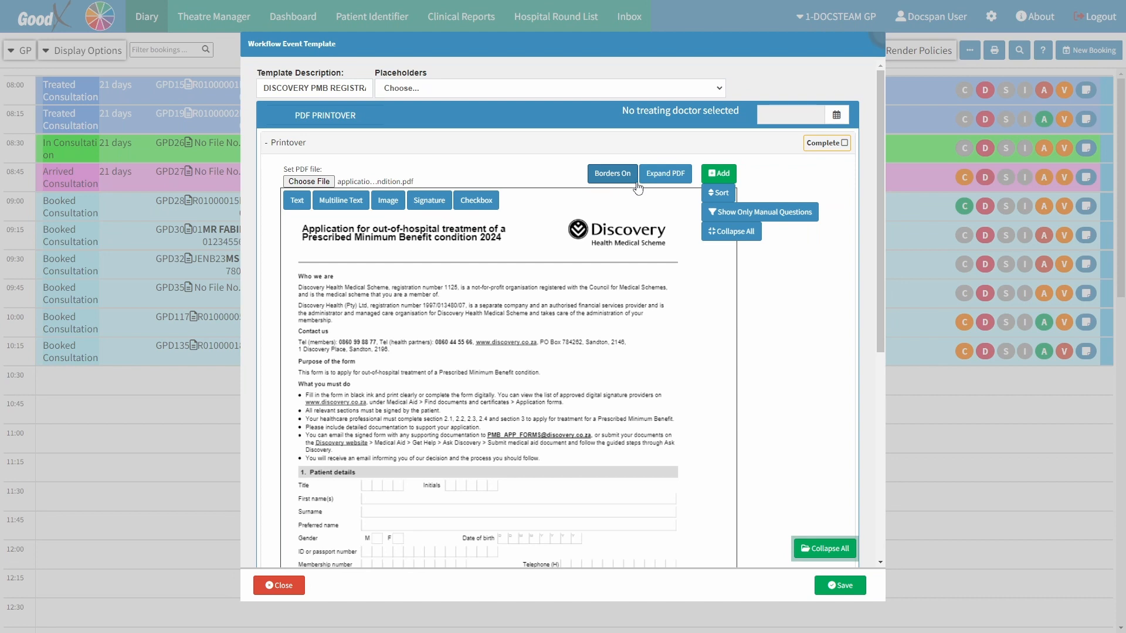
# Add a new printover field and set its description to First Name
pyautogui.click(719, 177)
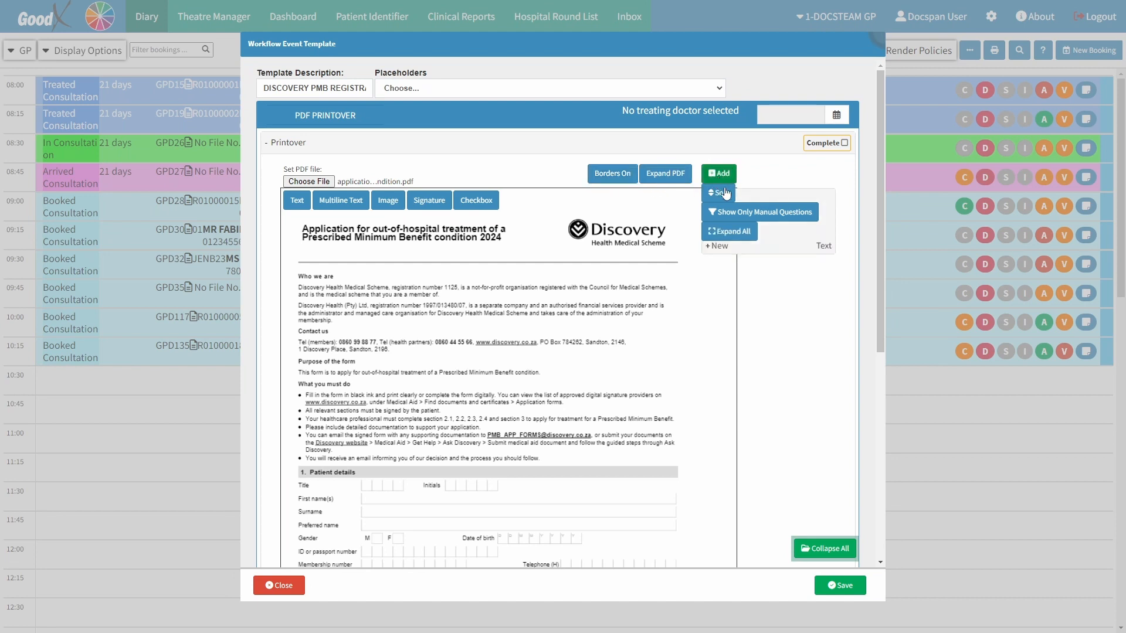
pyautogui.click(751, 247)
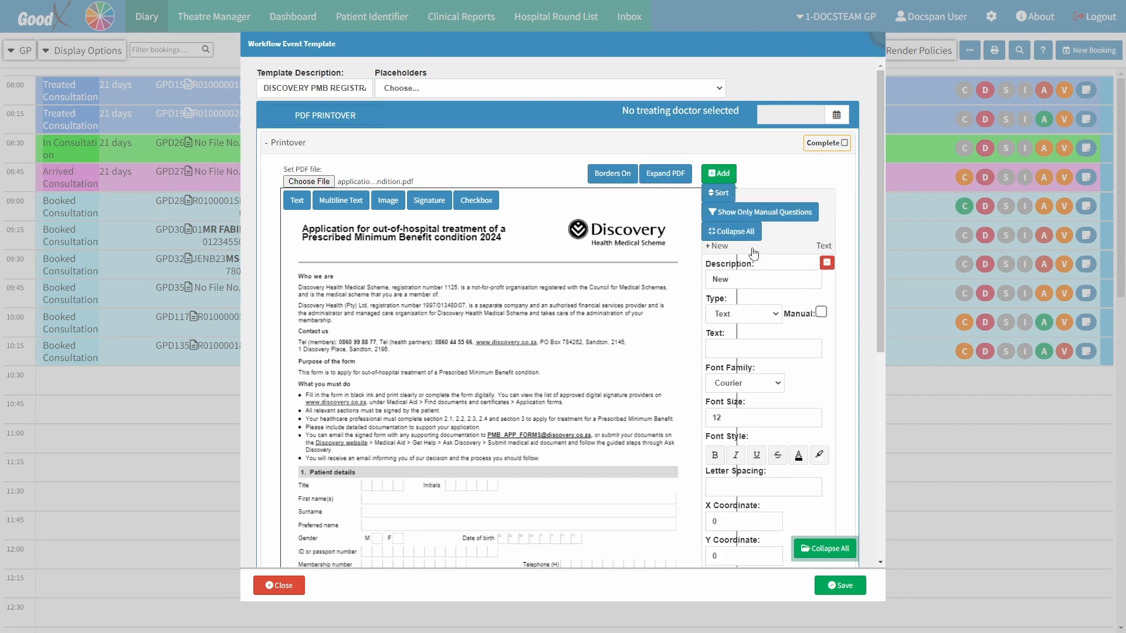
pyautogui.click(735, 280)
pyautogui.doubleClick(735, 281)
pyautogui.write('First Name')
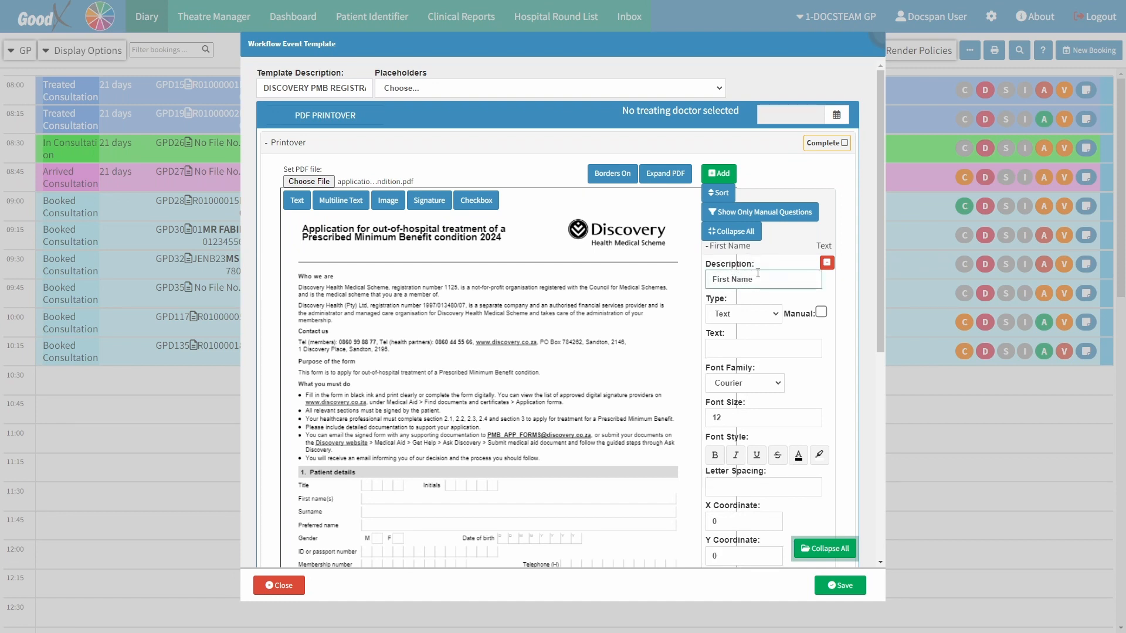
# Set the field's type to Text and its text to the {patient.name} placeholder
pyautogui.click(759, 314)
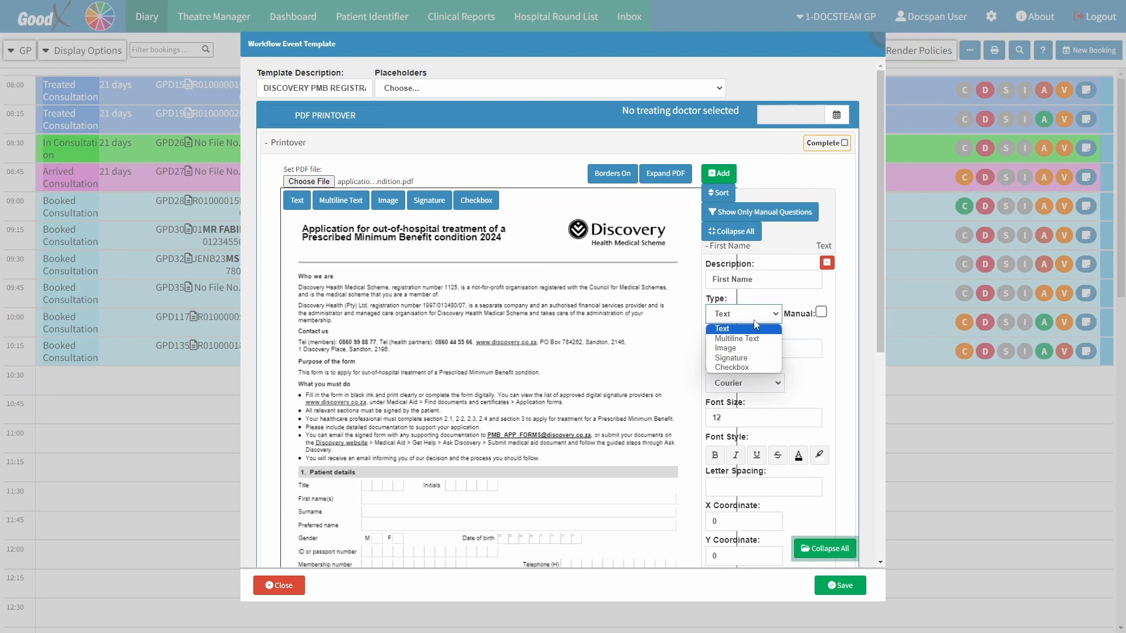
pyautogui.click(749, 330)
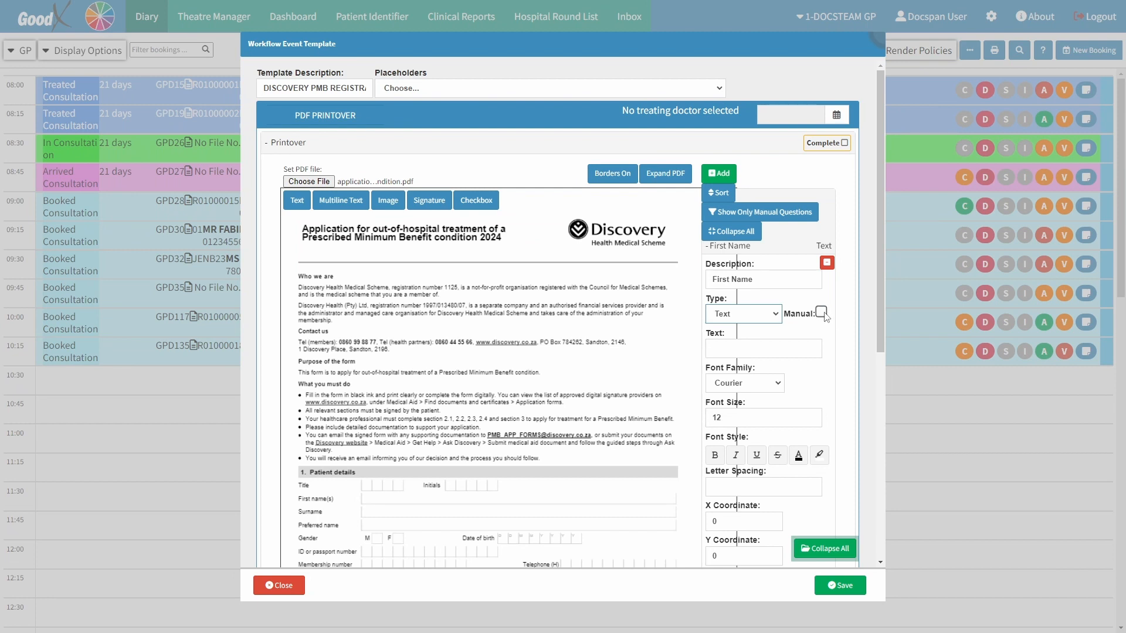
pyautogui.click(719, 348)
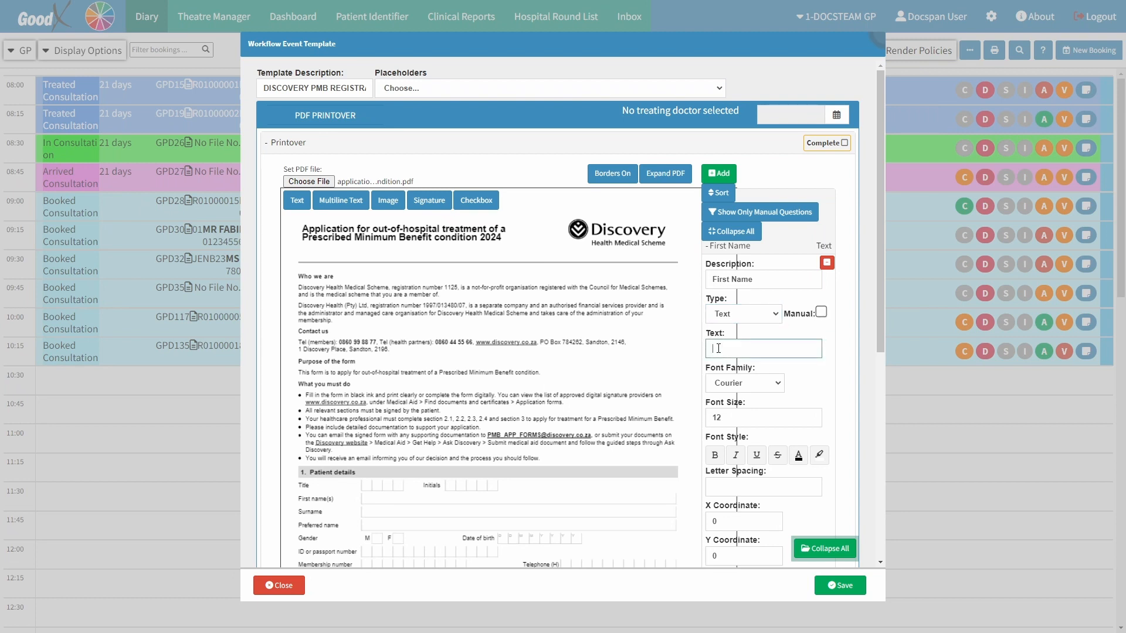
pyautogui.click(474, 94)
pyautogui.scroll(-10, 481, 208)
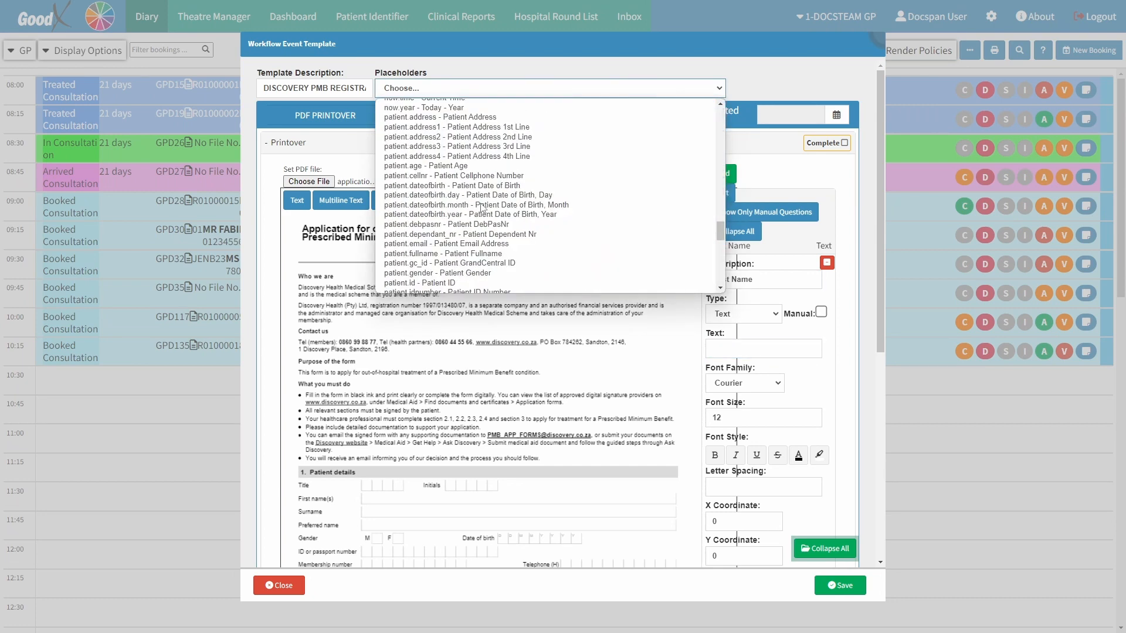
pyautogui.scroll(-3, 481, 208)
pyautogui.click(462, 206)
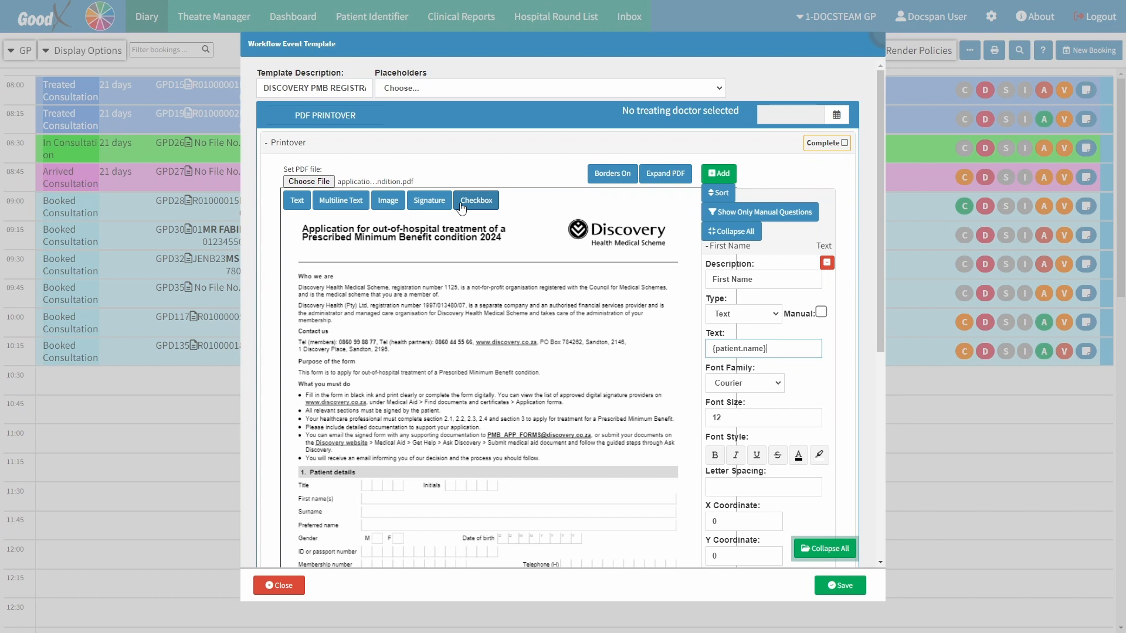
# Review the field's font family, size, style, letter spacing and coordinate options
pyautogui.click(762, 388)
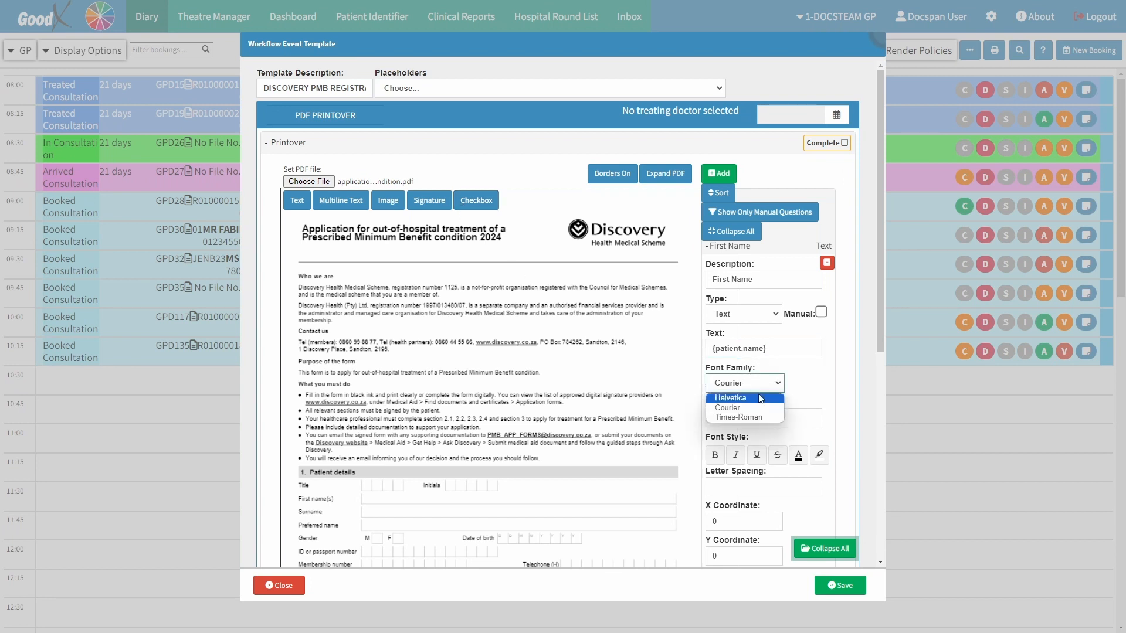
pyautogui.click(757, 409)
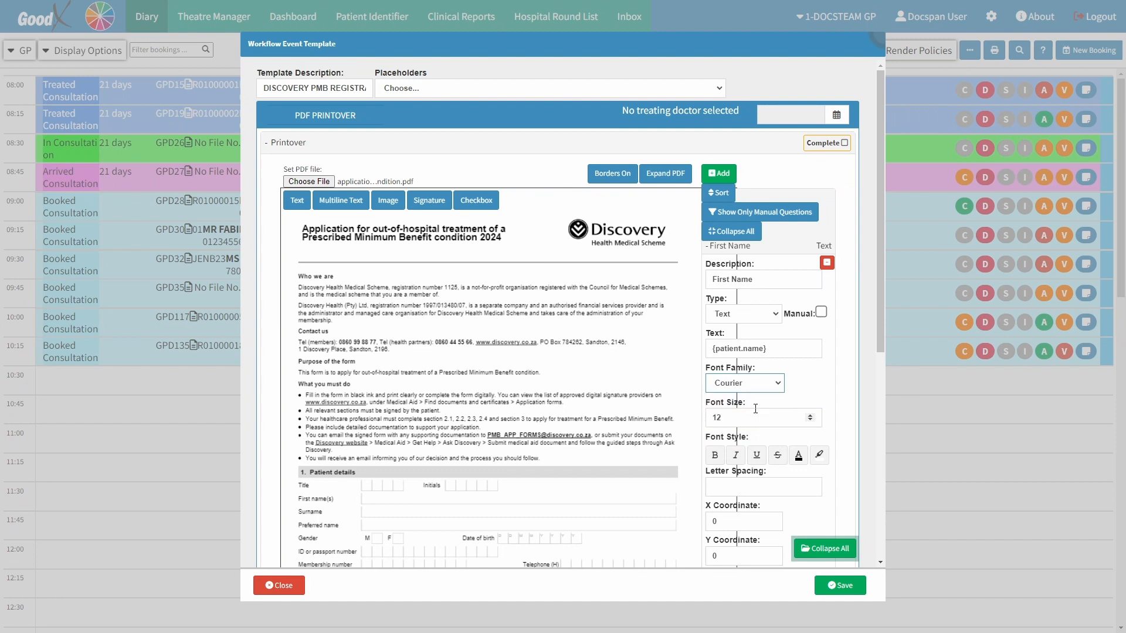
pyautogui.click(740, 420)
pyautogui.click(716, 458)
pyautogui.click(735, 458)
pyautogui.click(757, 458)
pyautogui.click(800, 460)
pyautogui.click(817, 457)
pyautogui.click(720, 489)
pyautogui.scroll(-3, 720, 488)
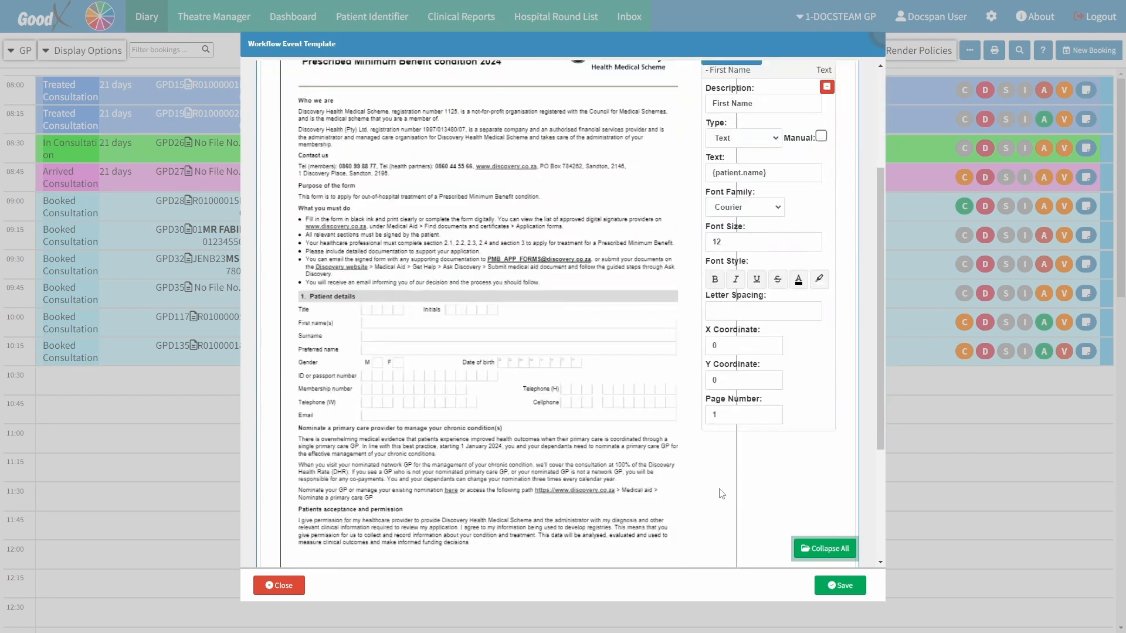
pyautogui.click(741, 342)
pyautogui.click(740, 379)
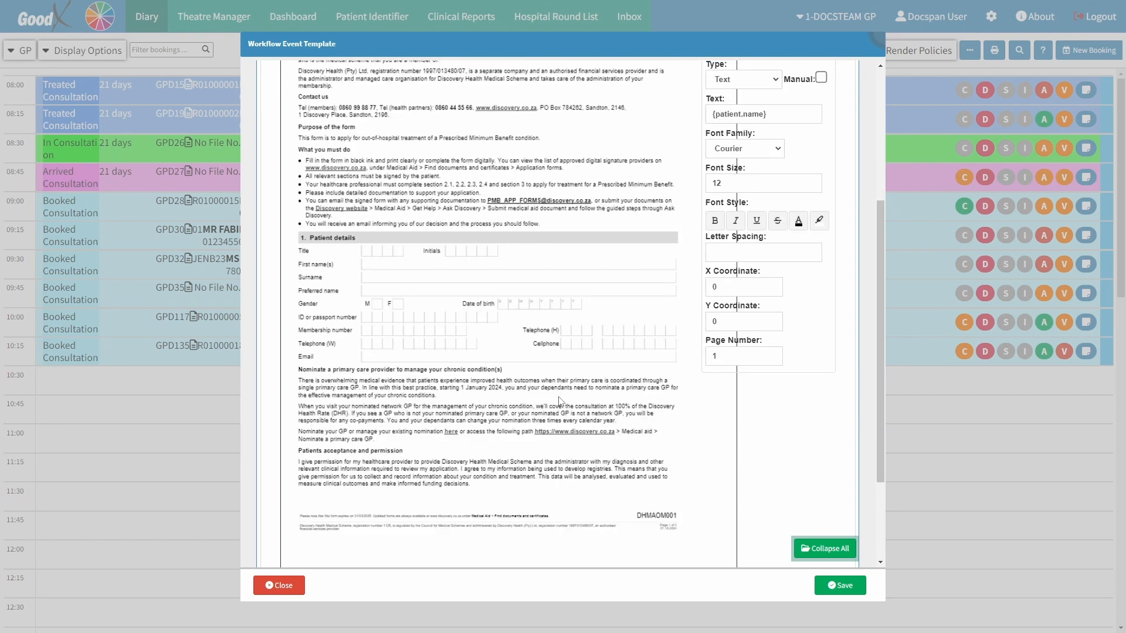
# Move the {patient.name} field onto the First name(s) box of the form, at about X 37 and Y 153
pyautogui.scroll(-2, 561, 400)
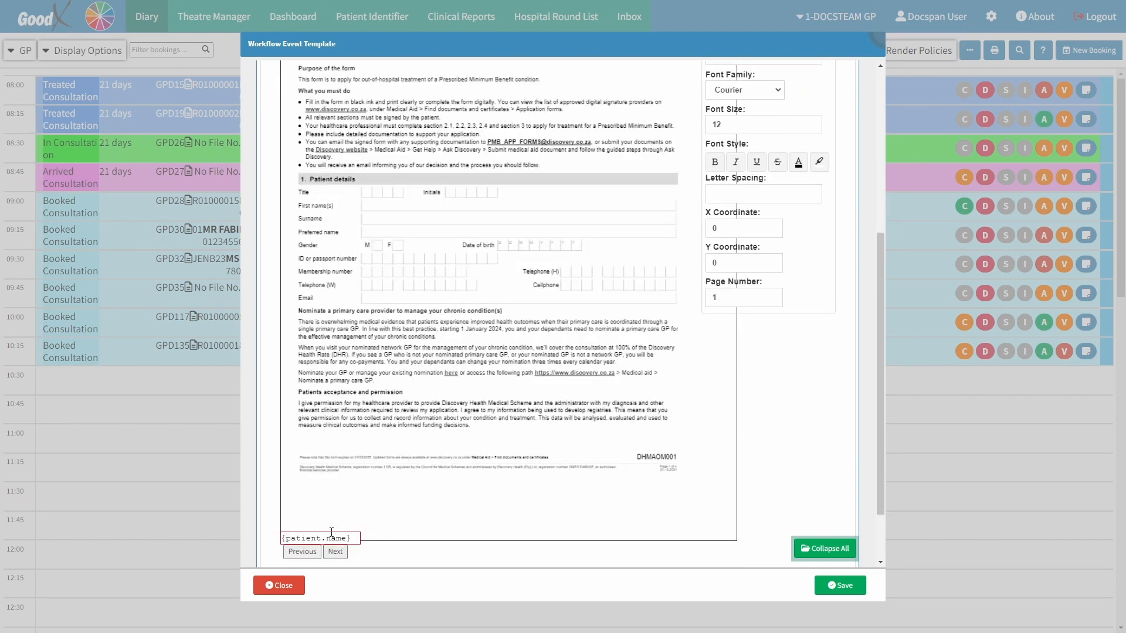
pyautogui.moveTo(328, 537)
pyautogui.mouseDown()
pyautogui.moveTo(364, 456)
pyautogui.moveTo(411, 269)
pyautogui.moveTo(409, 199)
pyautogui.mouseUp()
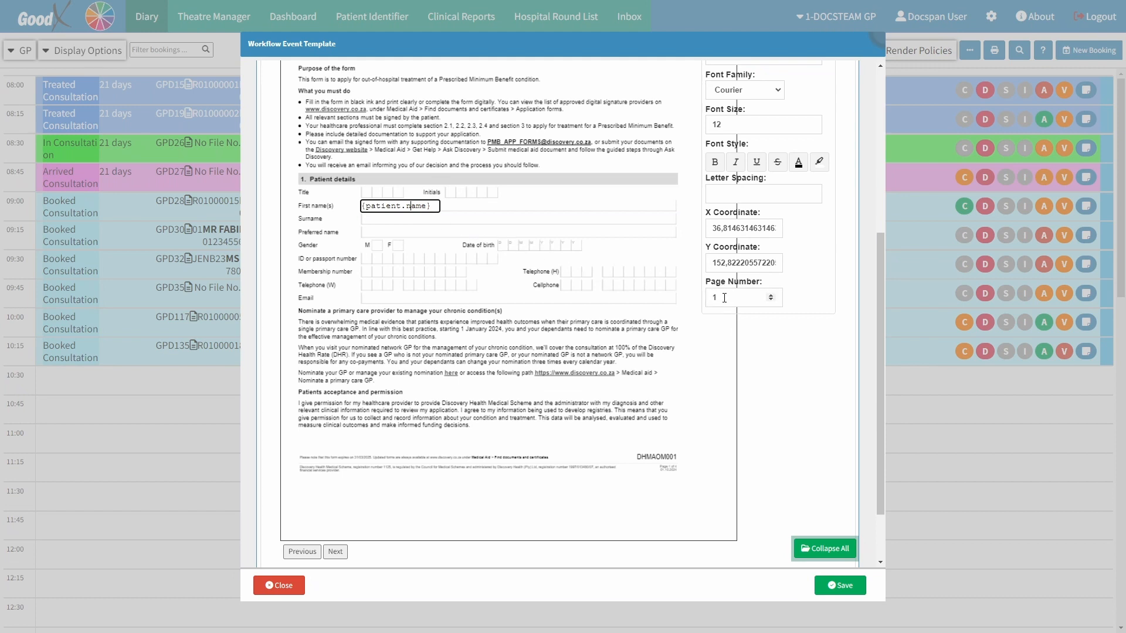
pyautogui.scroll(5, 725, 298)
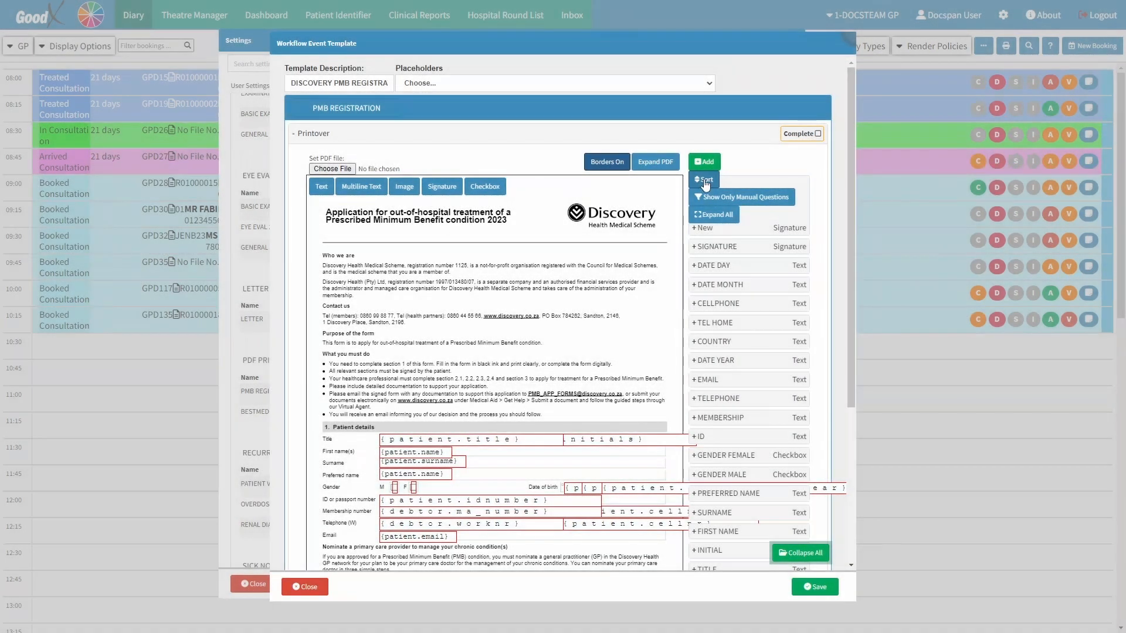
# Sort the template's fields, toggle the manual-questions filter, and expand then collapse all field entries
pyautogui.click(705, 181)
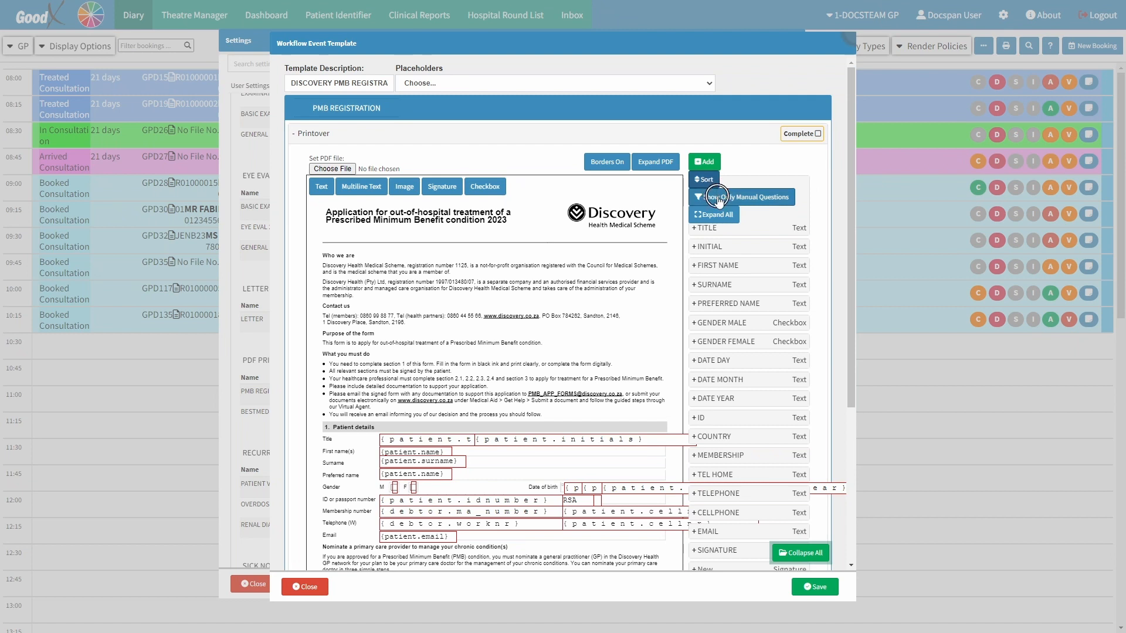
pyautogui.click(720, 200)
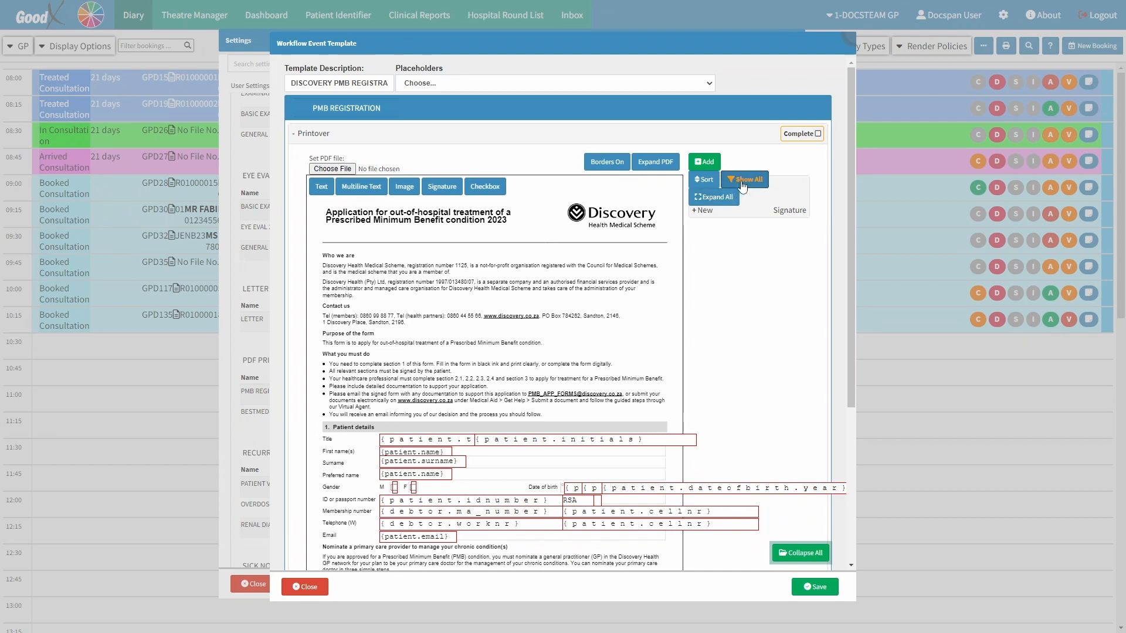
pyautogui.click(742, 182)
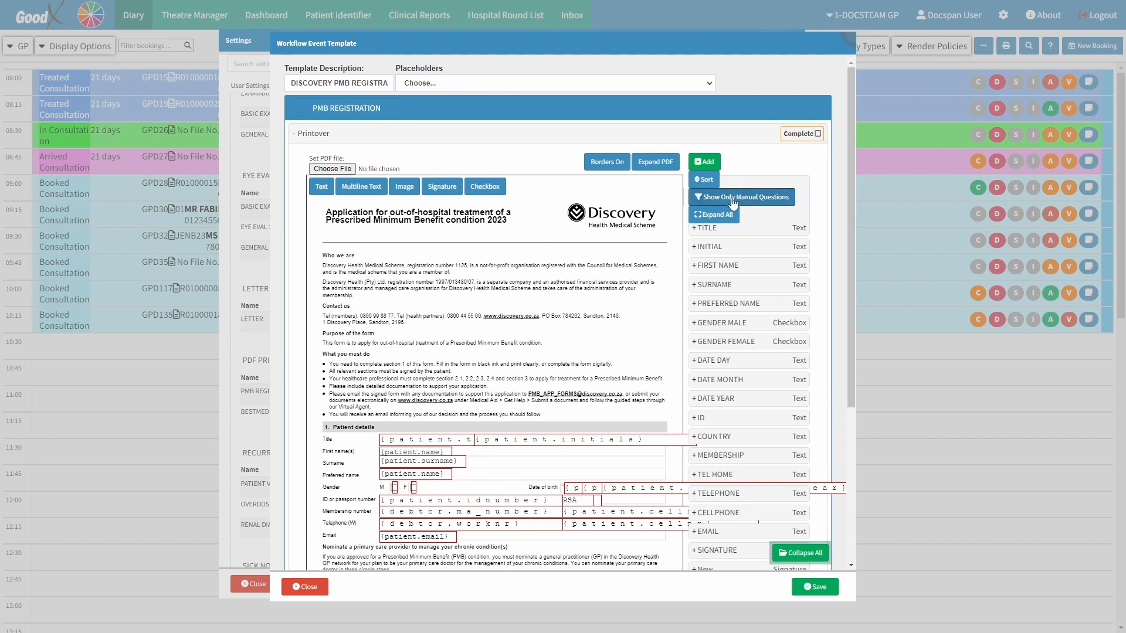
pyautogui.click(719, 217)
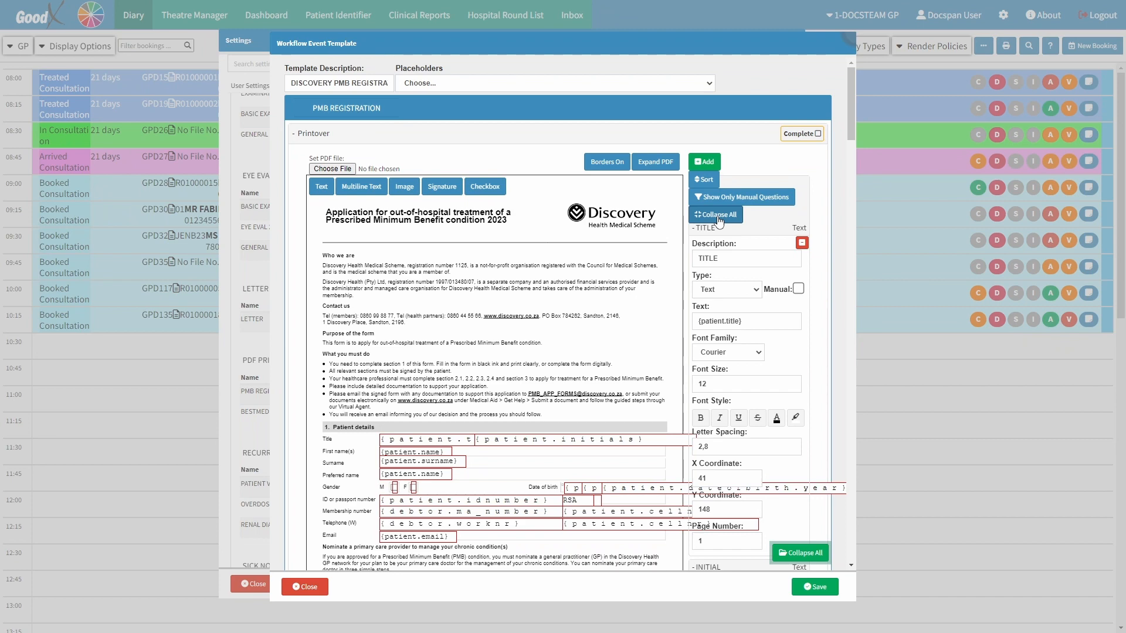
pyautogui.click(718, 216)
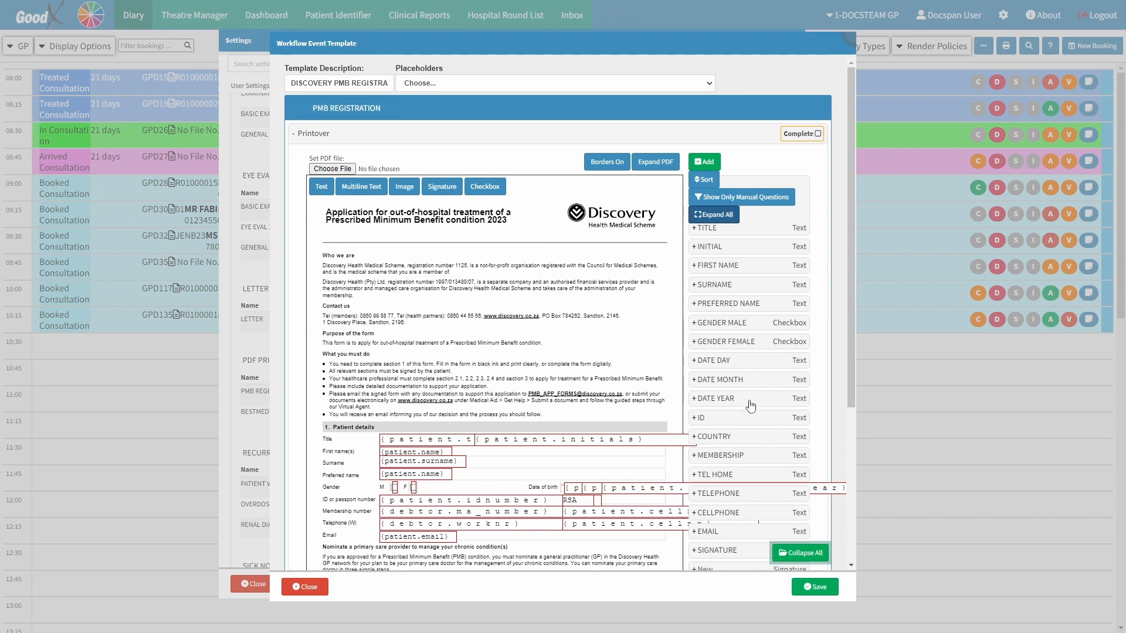
# Save the template and scroll through the generated PMB REGISTRATION.pdf
pyautogui.click(821, 590)
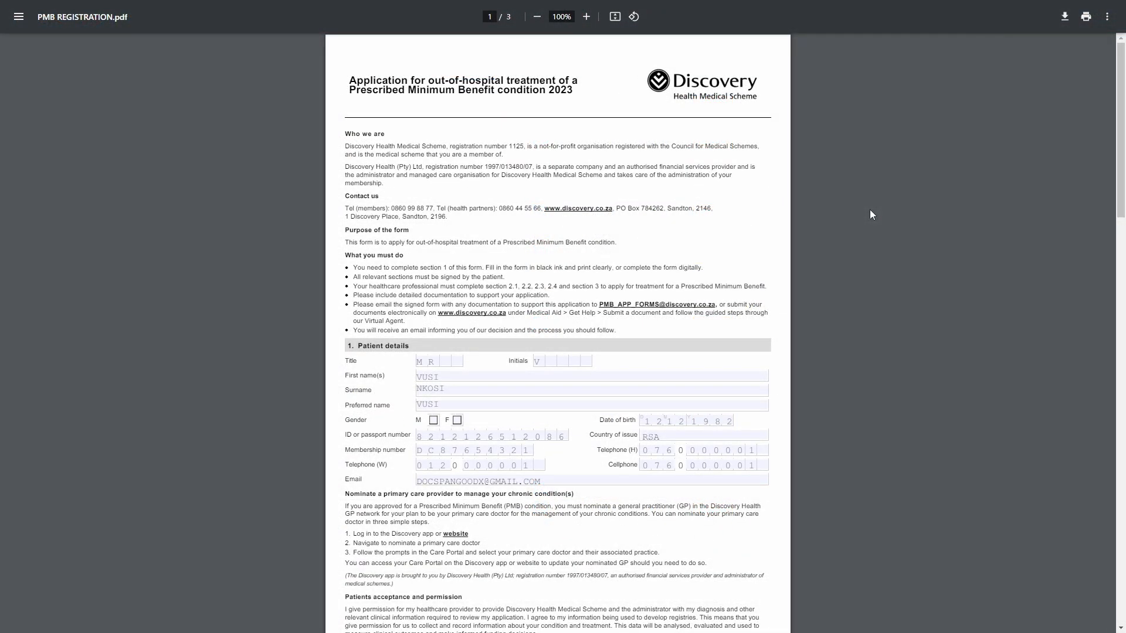
pyautogui.scroll(-2, 871, 214)
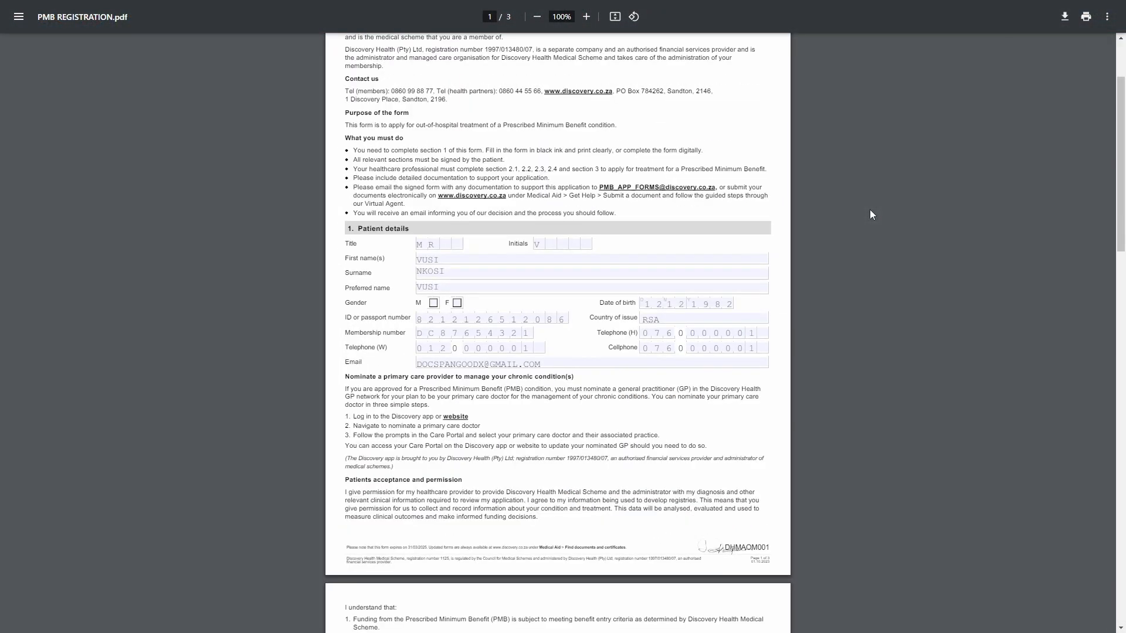